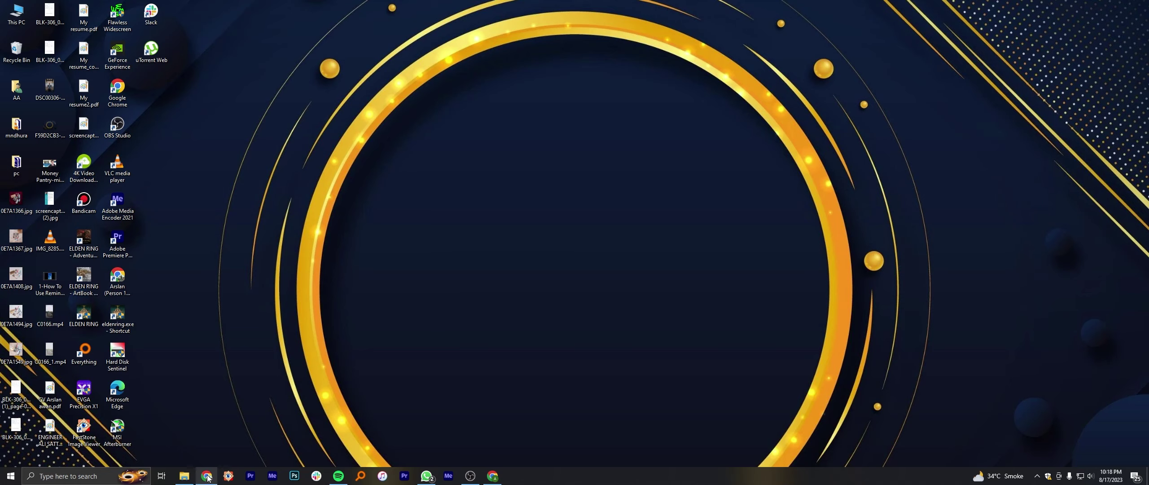
Open Chrome and search for 'google dsense', removing the autocompleted extra word
click(207, 477)
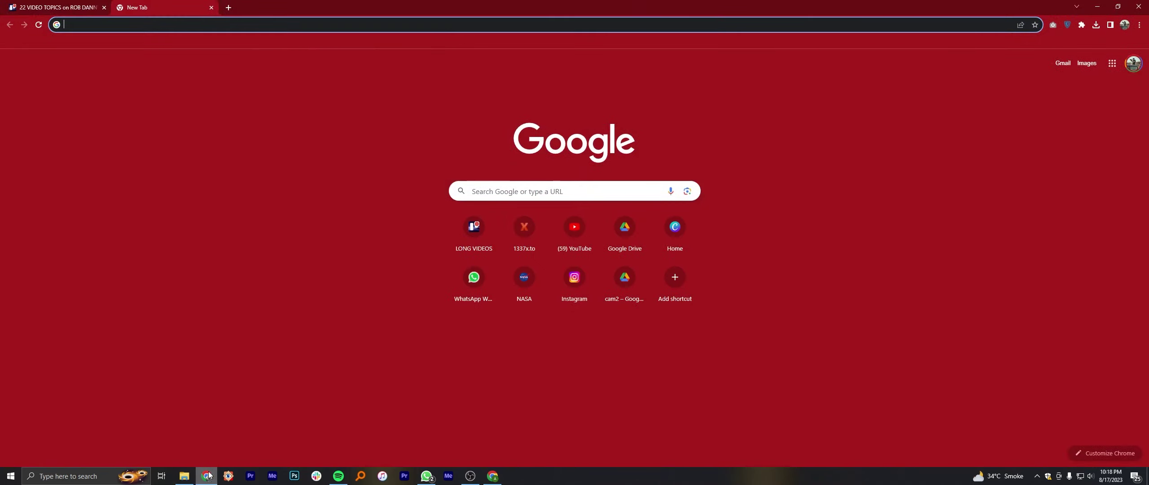
click(160, 25)
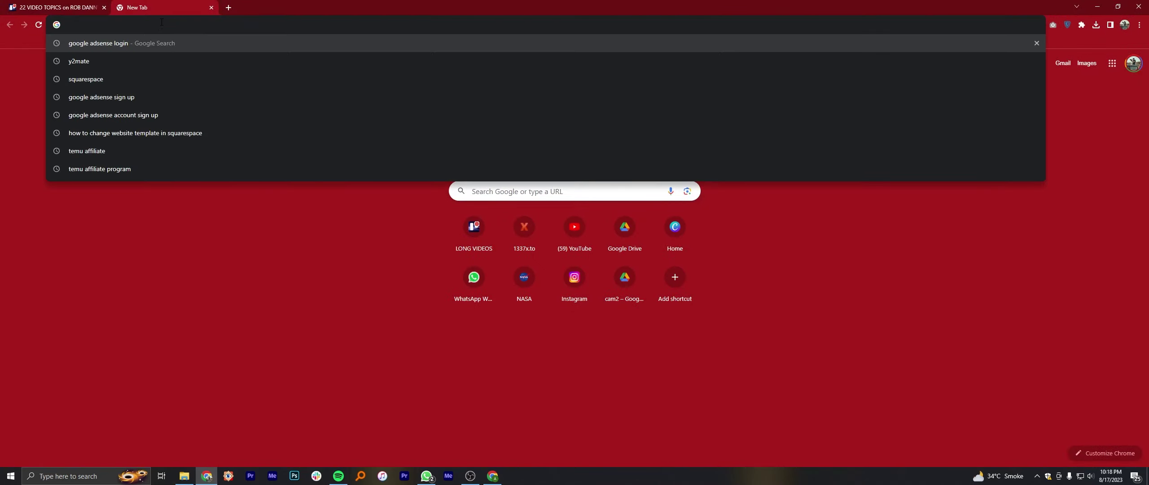
text(google d)
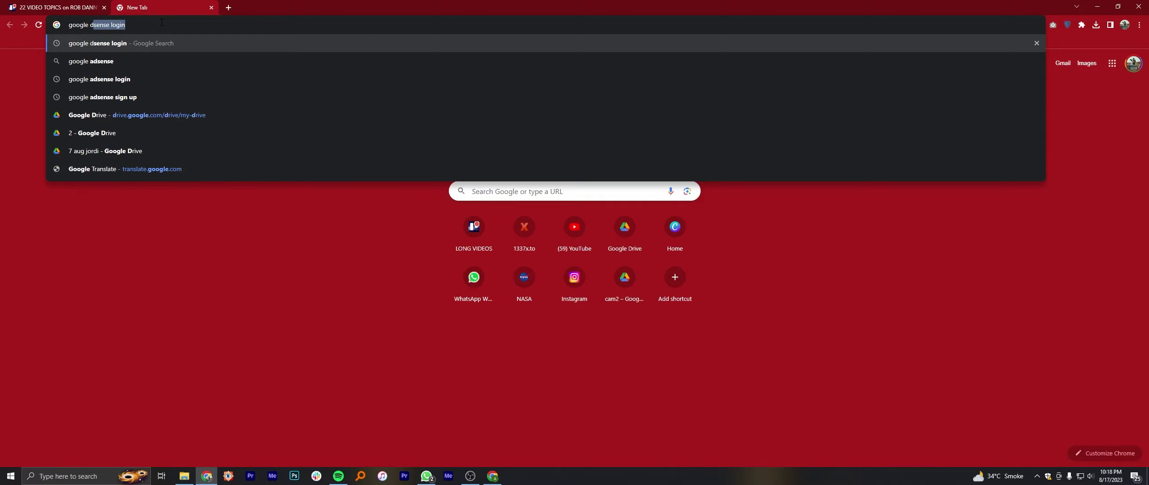
text(sense)
key(BackSpace)
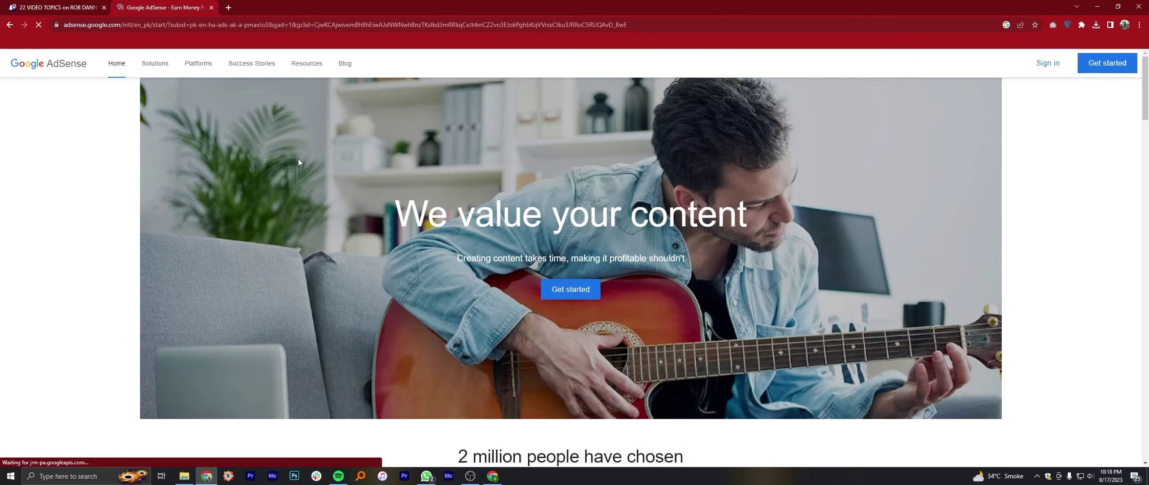
Sign in to the AdSense account and expand Payments in the sidebar
click(1043, 66)
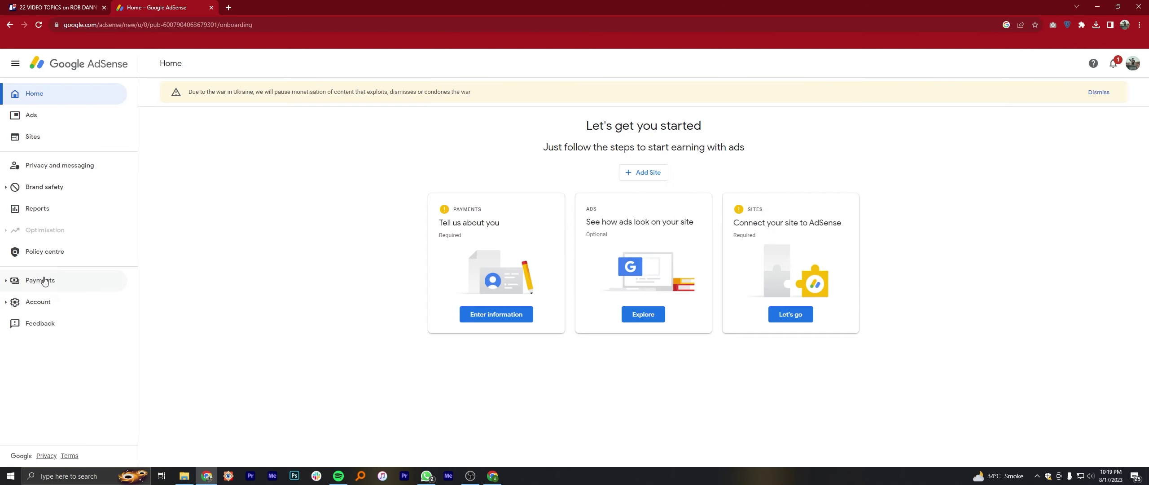
click(43, 280)
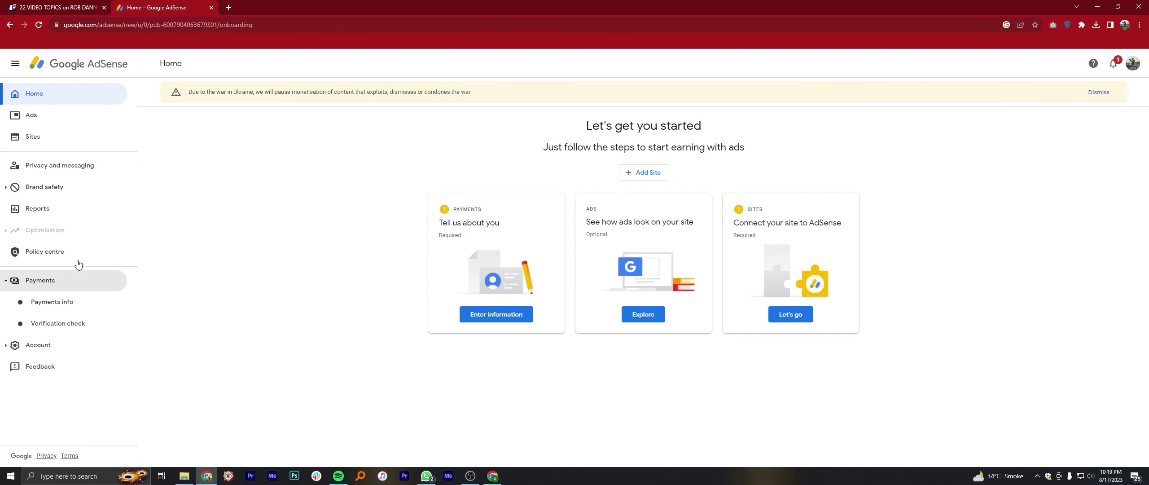
Go to Payments info and start adding a payments account
click(56, 306)
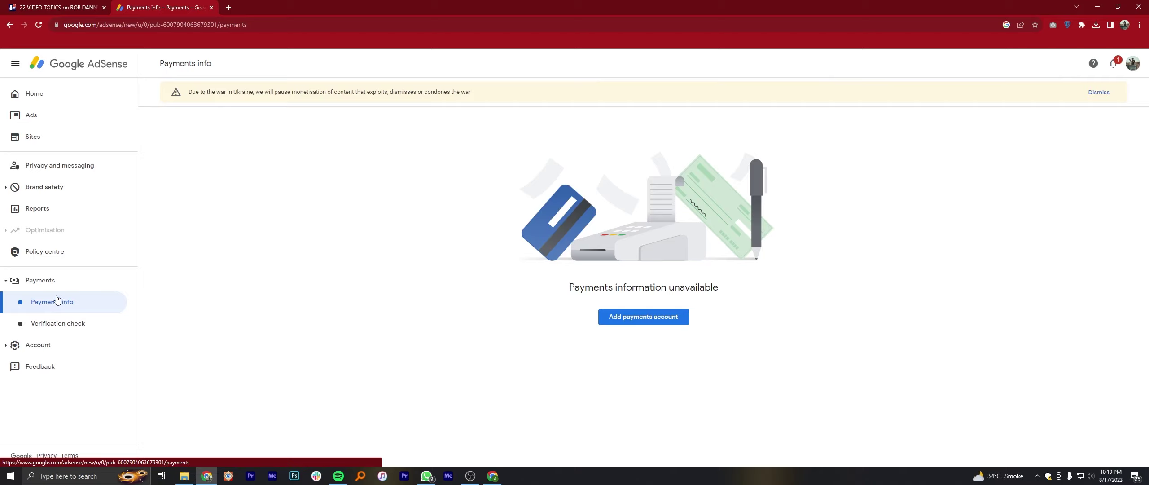
click(658, 317)
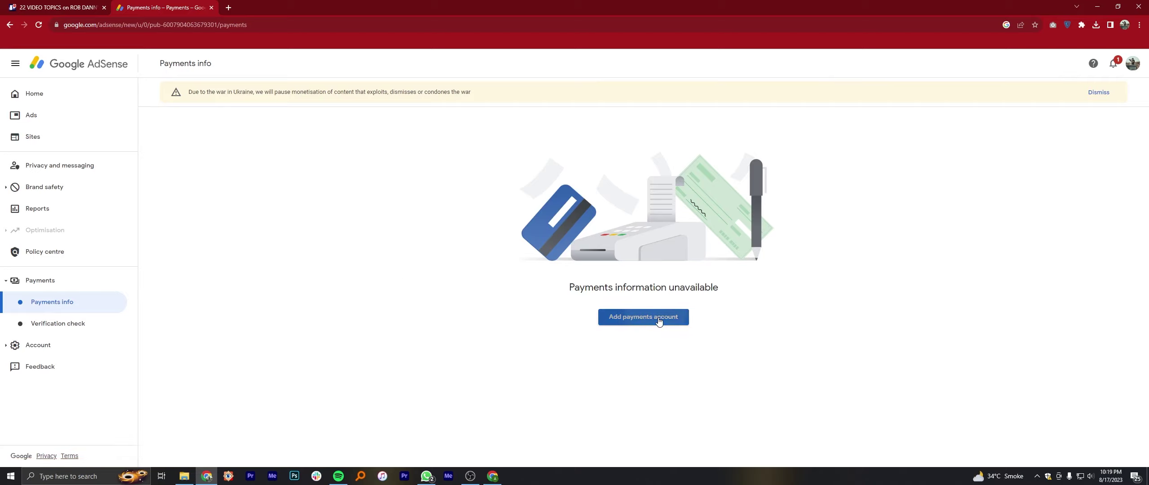
Create a new Individual payments profile with name, address, town and postcode
click(503, 254)
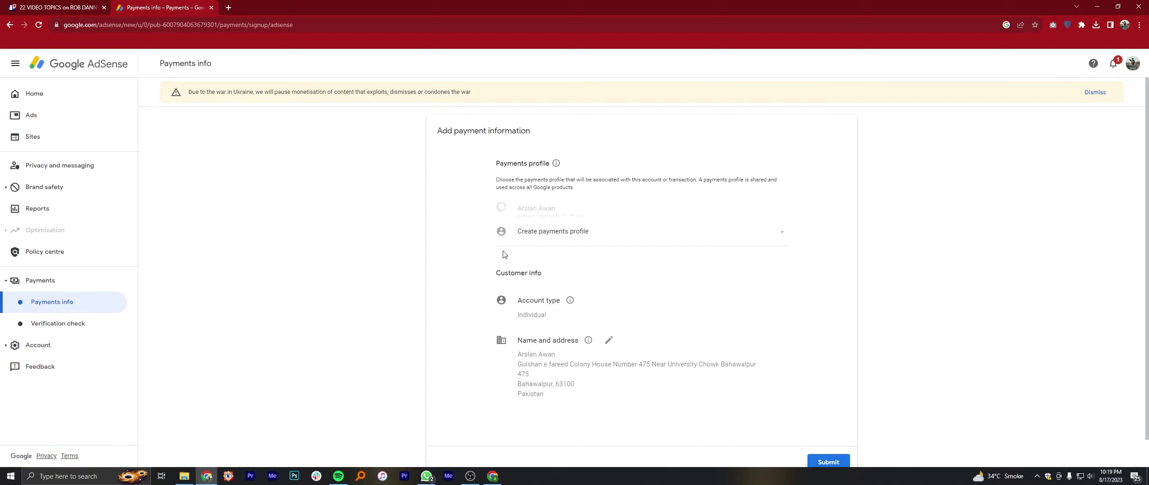
click(542, 251)
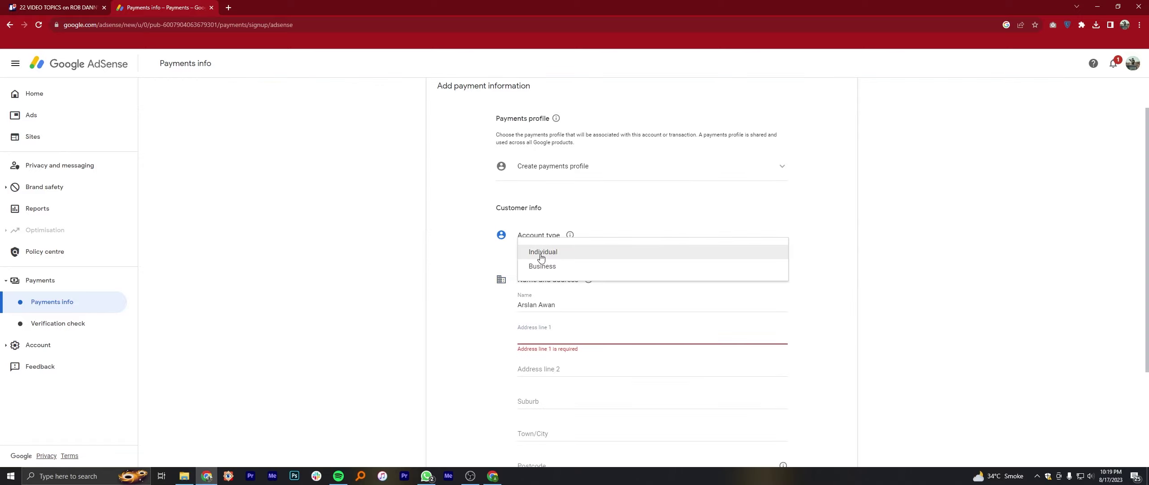
click(543, 251)
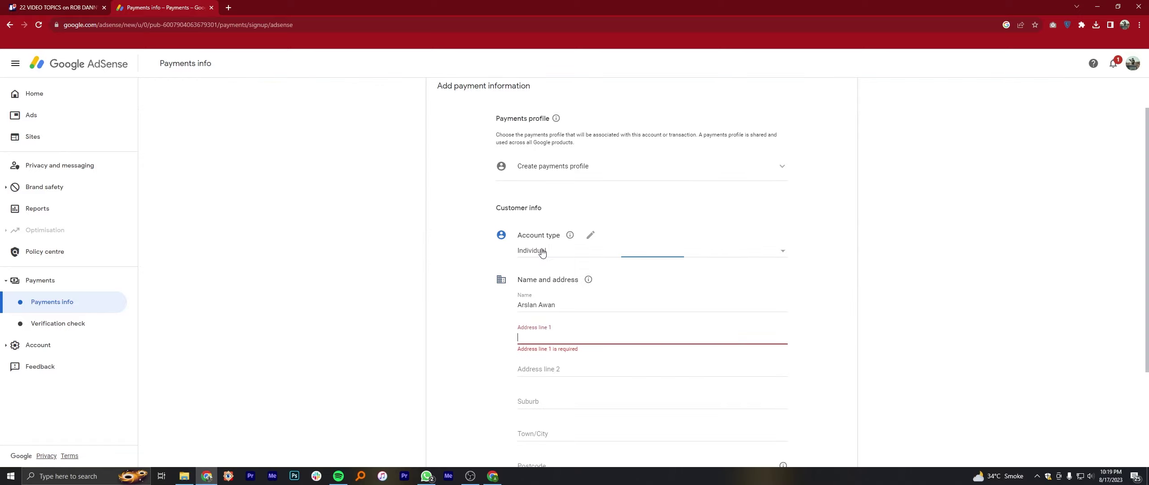
scroll(565, 297, down, 1)
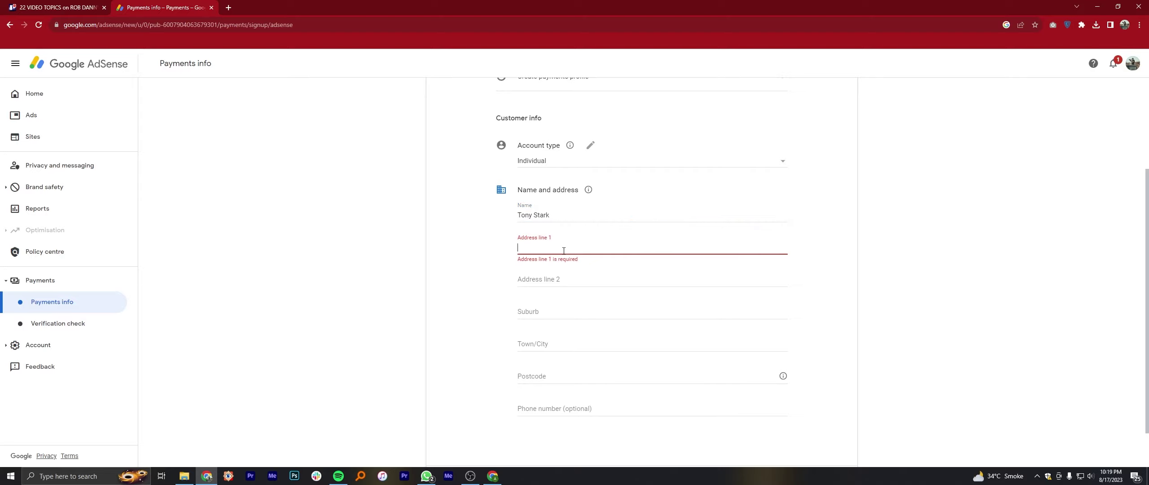
text(street 7)
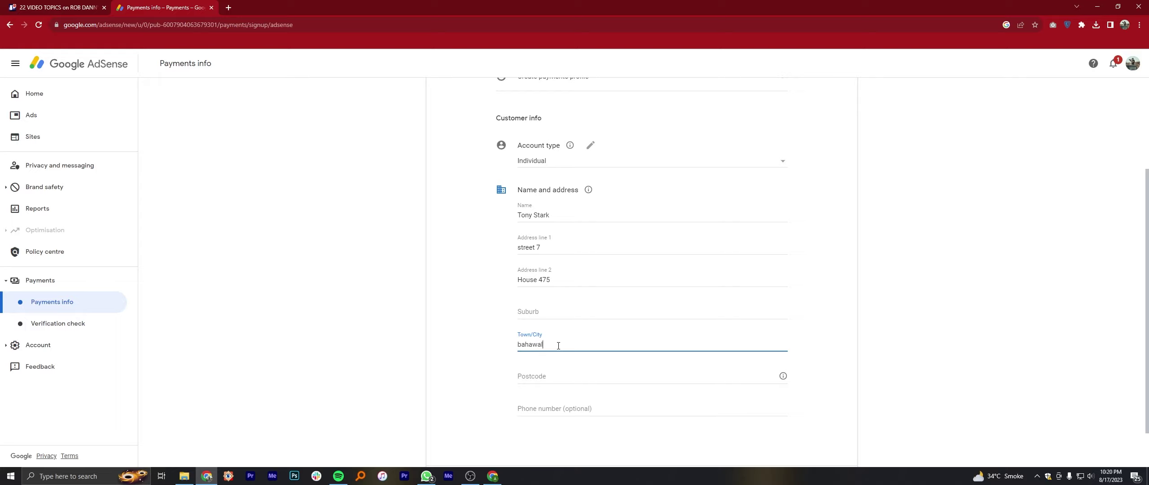
click(558, 371)
text(3)
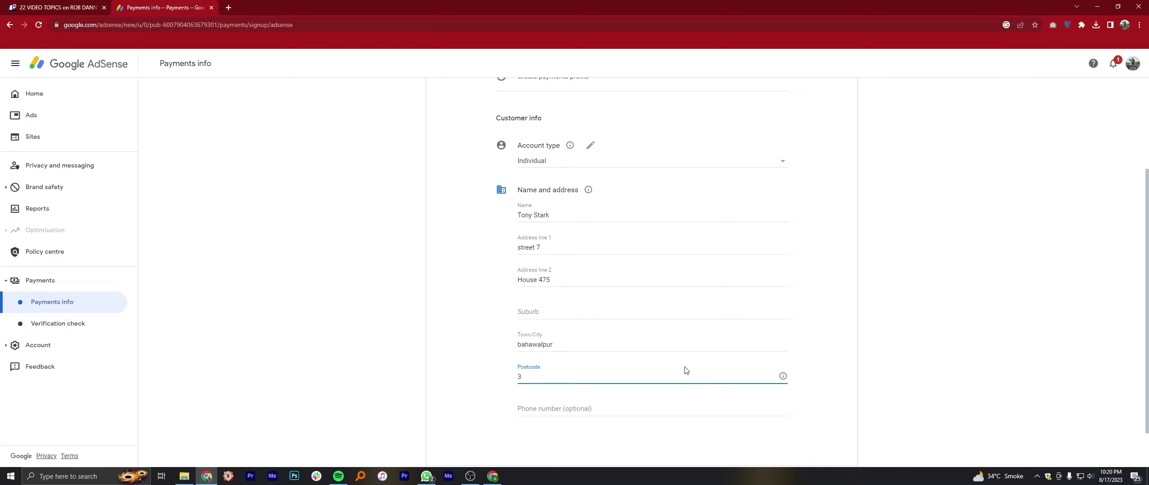
text(63100)
scroll(629, 369, down, 1)
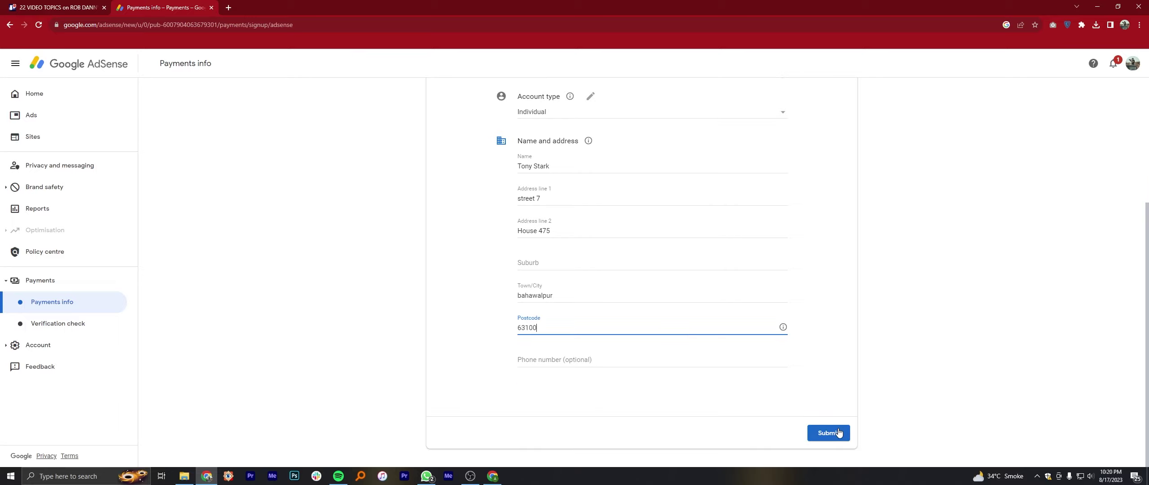
Submit the payments profile form and wait for 'Setting up billing' to finish
click(827, 431)
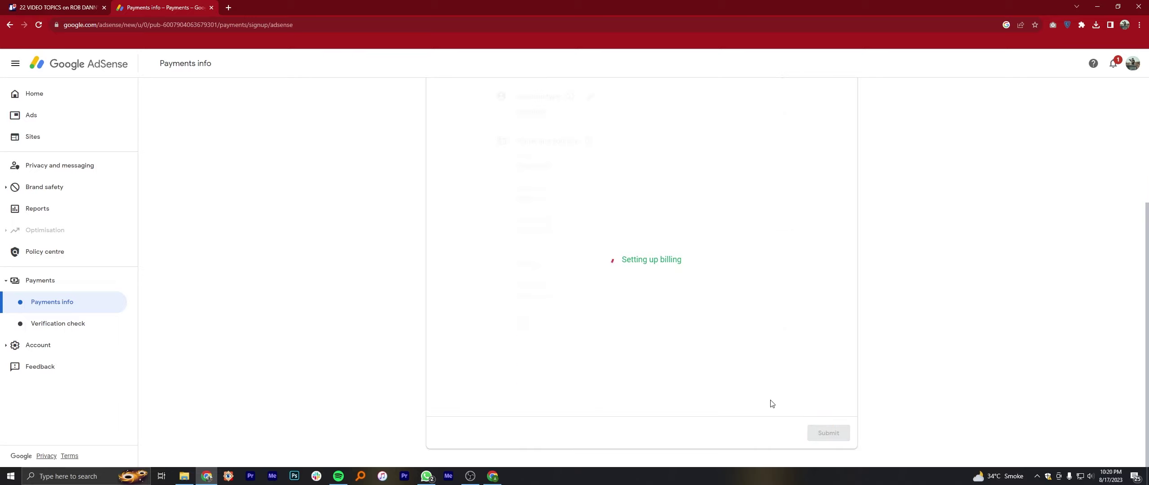